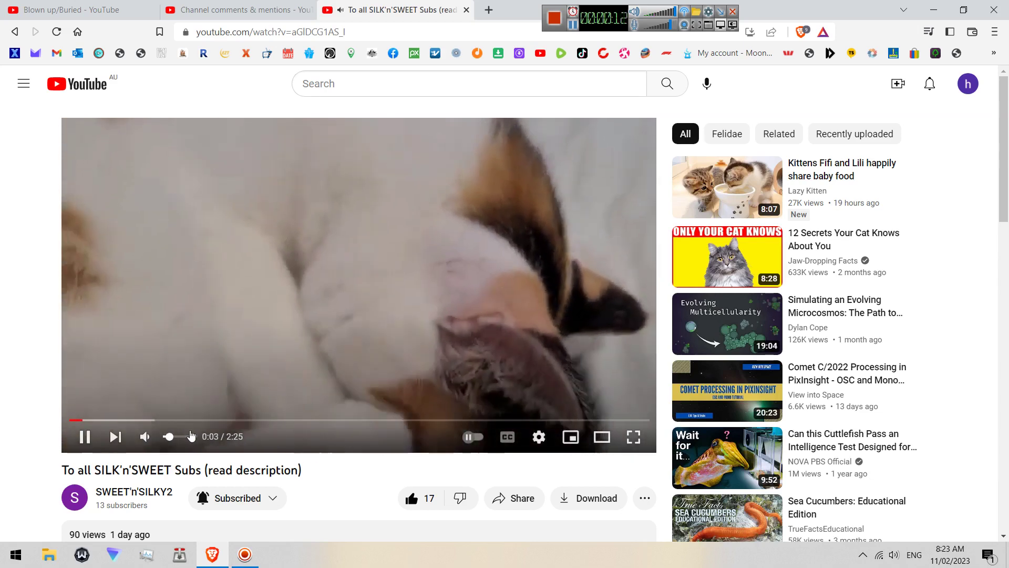
Mute the SWEET'n'SILKY2 cat video using the player's speaker icon while it plays
click(144, 438)
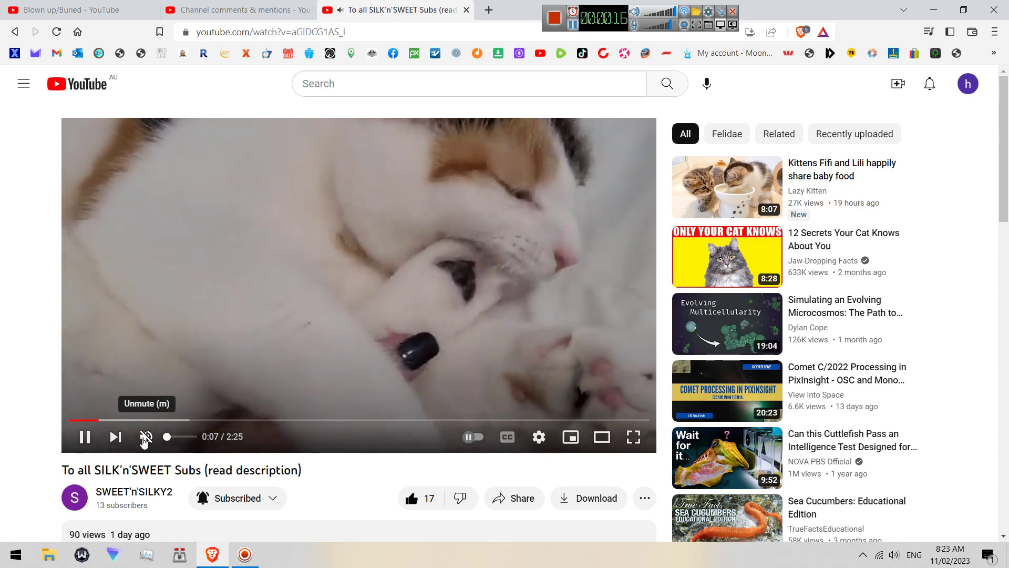